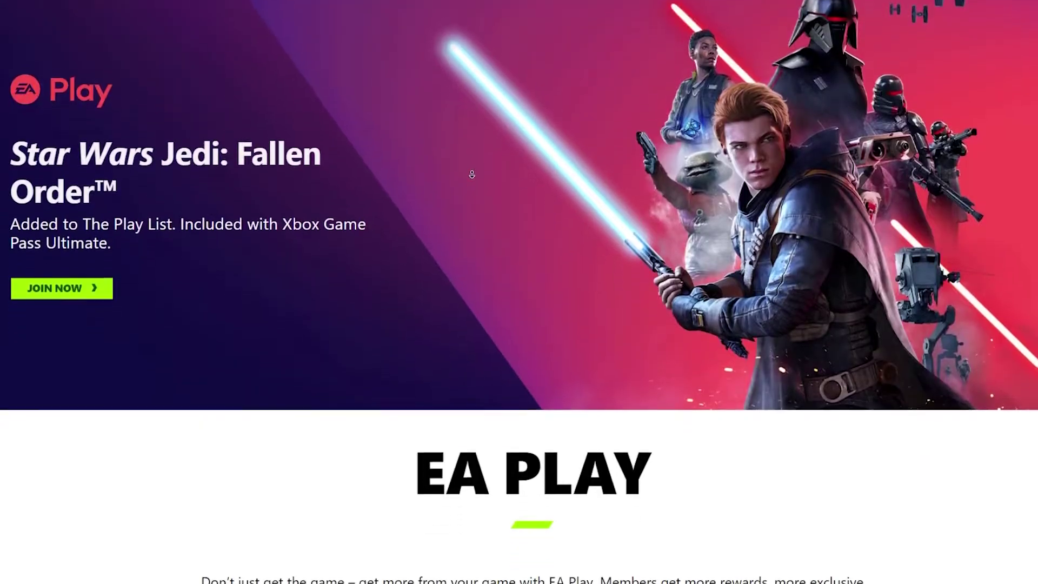
Step: Scroll the EA Play page to the plans: Ultimate $14.99, PC $9.99, EA Play $4.99
{"action": "scroll", "coordinate": [472, 174], "scroll_direction": "down", "scroll_amount": 3}
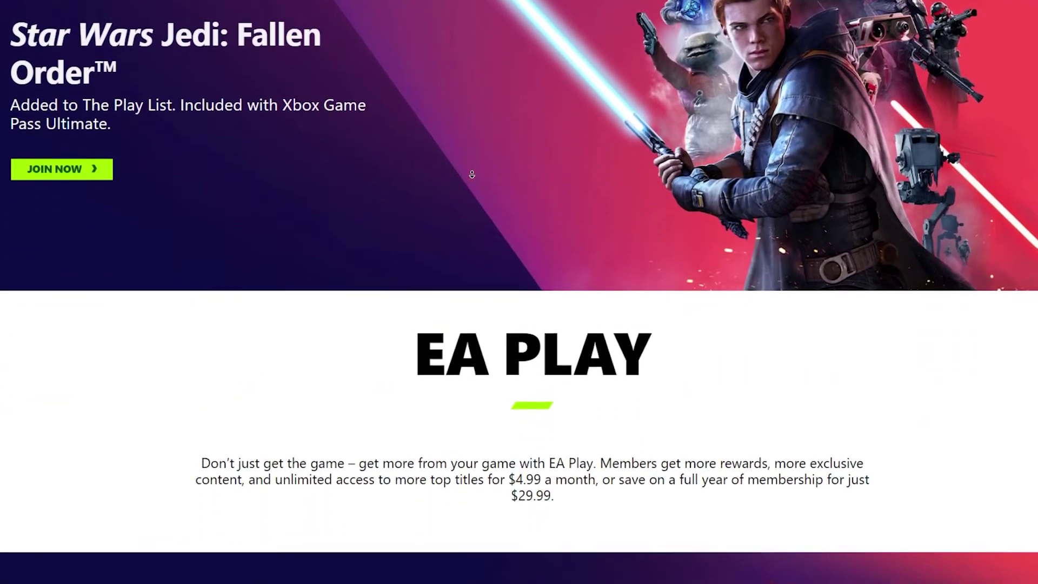
{"action": "scroll", "coordinate": [471, 174], "scroll_direction": "down", "scroll_amount": 3}
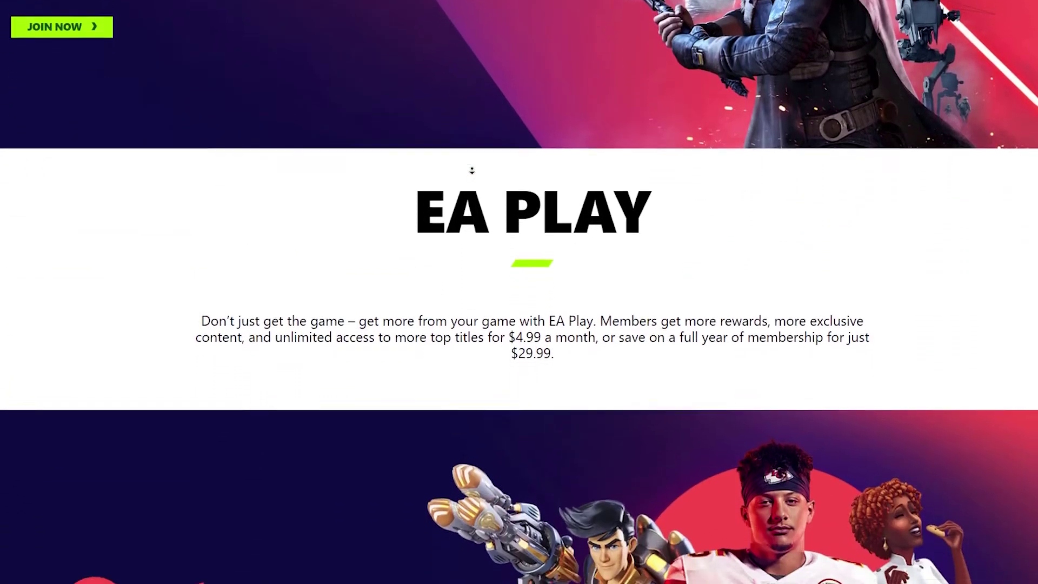
{"action": "scroll", "coordinate": [471, 172], "scroll_direction": "down", "scroll_amount": 2}
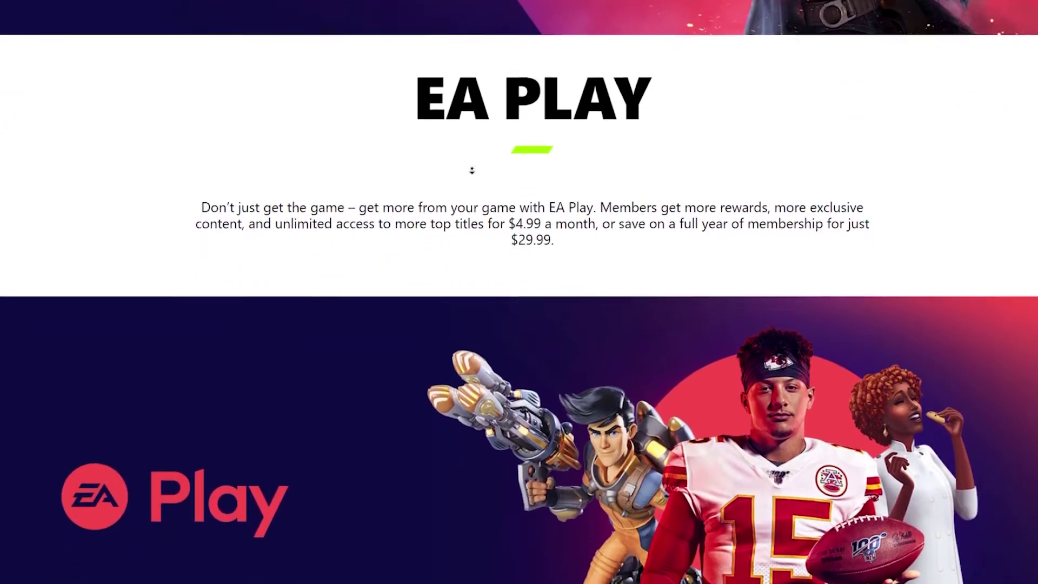
{"action": "scroll", "coordinate": [472, 170], "scroll_direction": "down", "scroll_amount": 2}
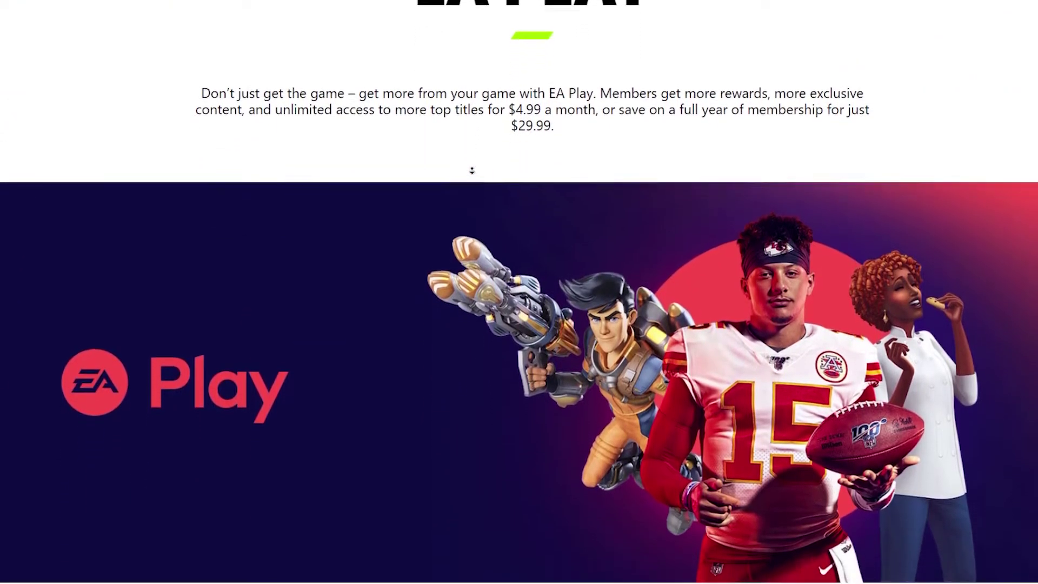
{"action": "scroll", "coordinate": [472, 171], "scroll_direction": "down", "scroll_amount": 2}
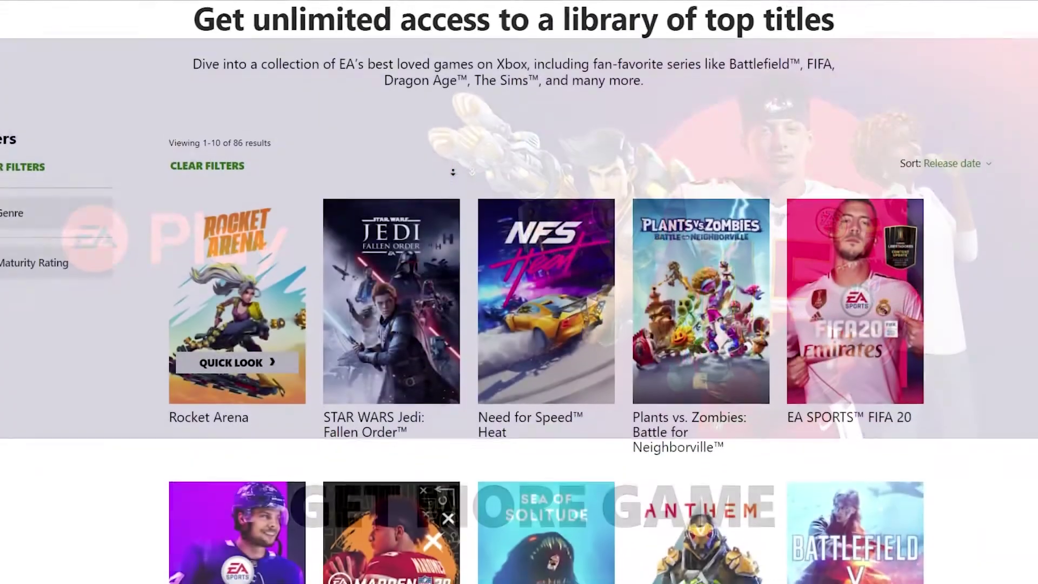
{"action": "scroll", "coordinate": [453, 172], "scroll_direction": "down", "scroll_amount": 2}
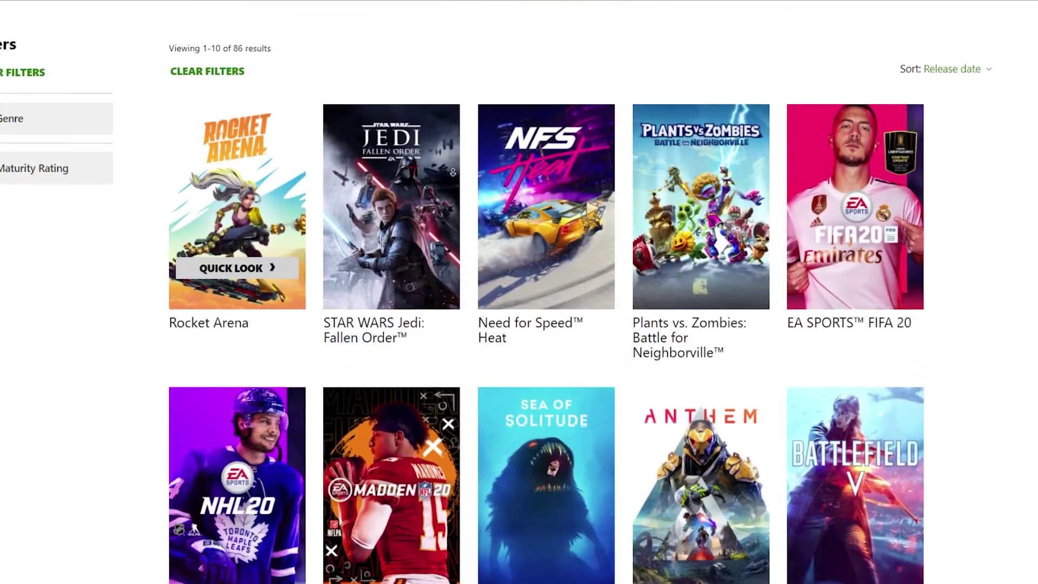
{"action": "scroll", "coordinate": [453, 172], "scroll_direction": "down", "scroll_amount": 2}
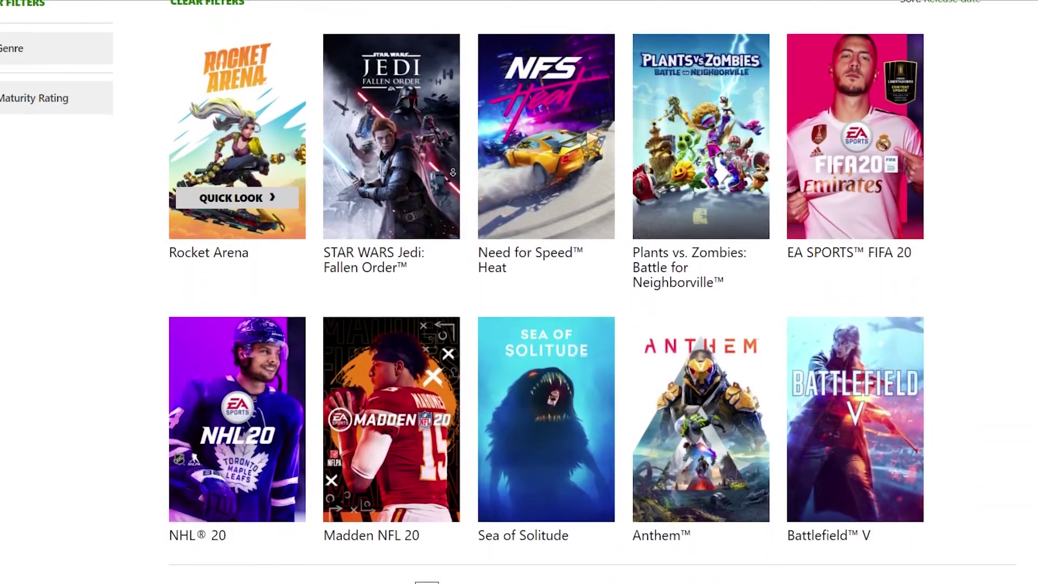
{"action": "scroll", "coordinate": [453, 172], "scroll_direction": "down", "scroll_amount": 2}
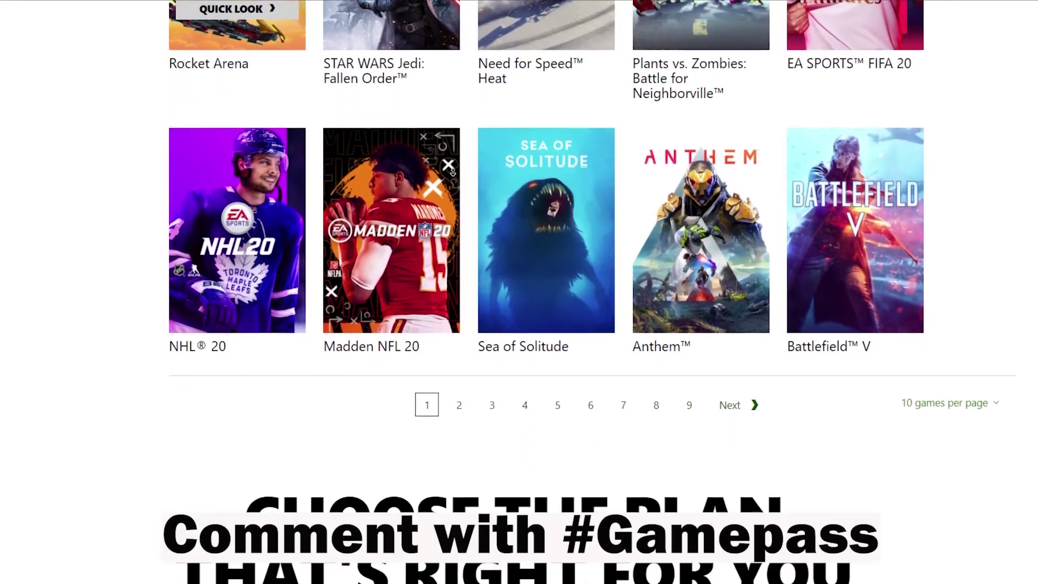
{"action": "scroll", "coordinate": [453, 175], "scroll_direction": "down", "scroll_amount": 3}
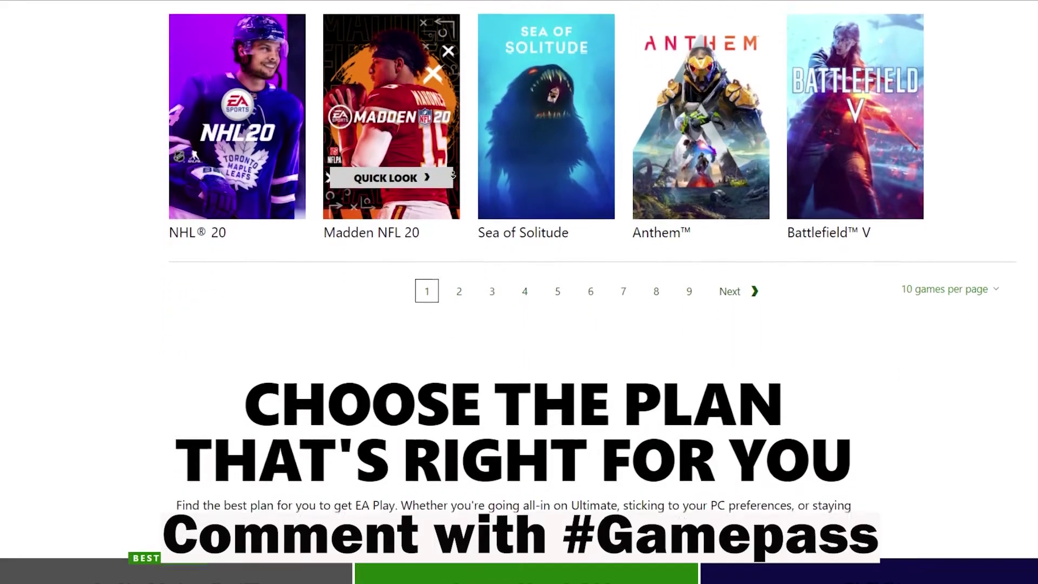
{"action": "scroll", "coordinate": [453, 175], "scroll_direction": "down", "scroll_amount": 3}
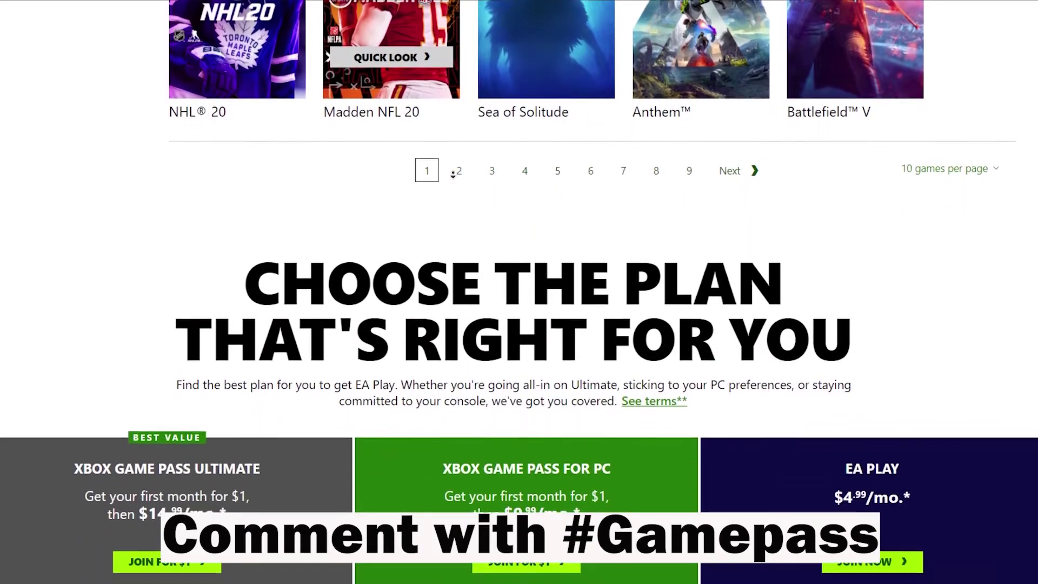
{"action": "scroll", "coordinate": [453, 172], "scroll_direction": "down", "scroll_amount": 2}
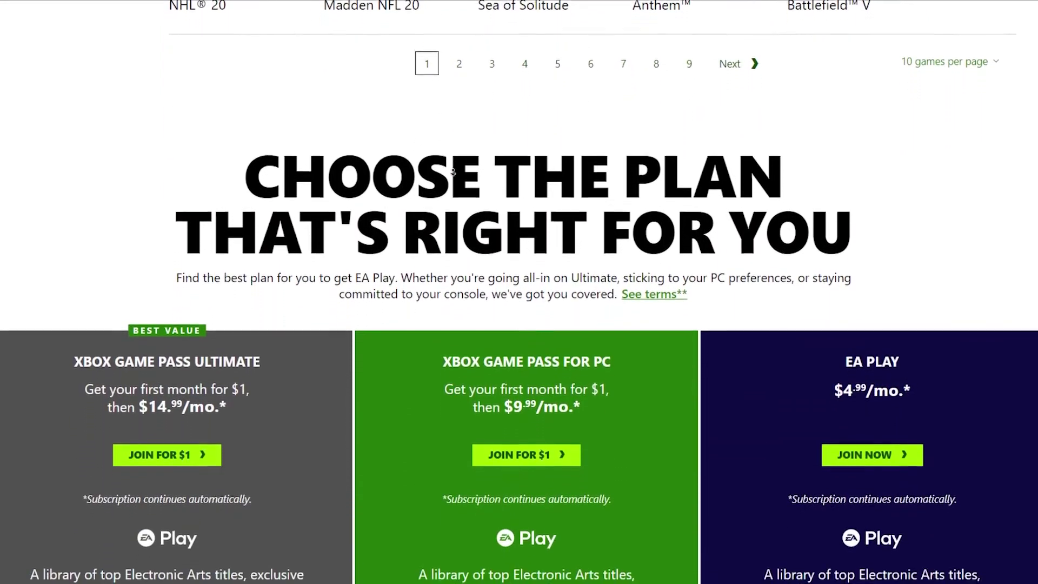
{"action": "scroll", "coordinate": [453, 172], "scroll_direction": "down", "scroll_amount": 2}
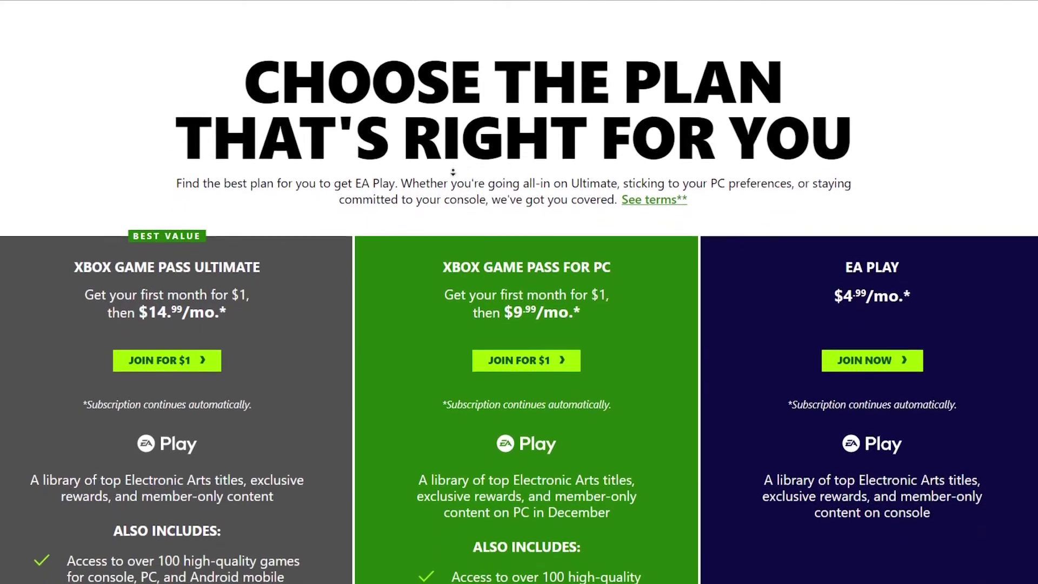
{"action": "scroll", "coordinate": [453, 172], "scroll_direction": "down", "scroll_amount": 2}
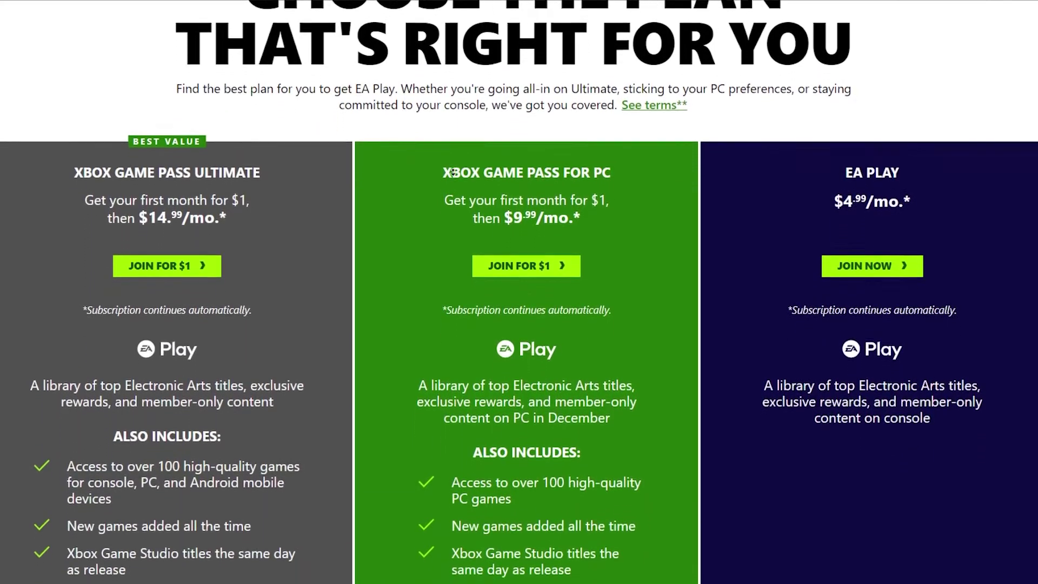
{"action": "scroll", "coordinate": [453, 171], "scroll_direction": "down", "scroll_amount": 2}
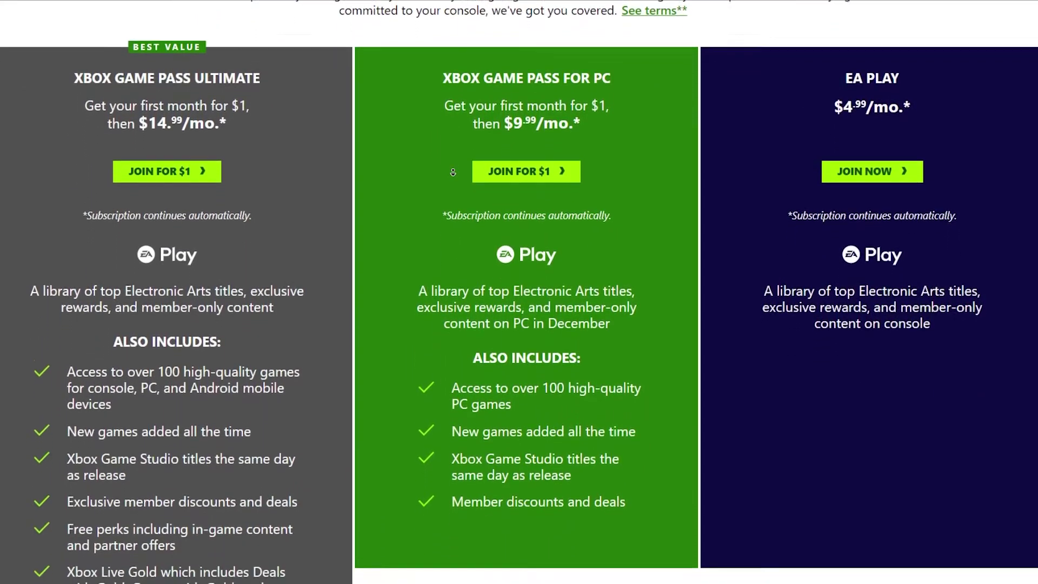
Step: Scroll down to the Wave Link mixer showing Wave:3, System, Browser, Music, Voice Chat and Game inputs
{"action": "scroll", "coordinate": [452, 172], "scroll_direction": "down", "scroll_amount": 2}
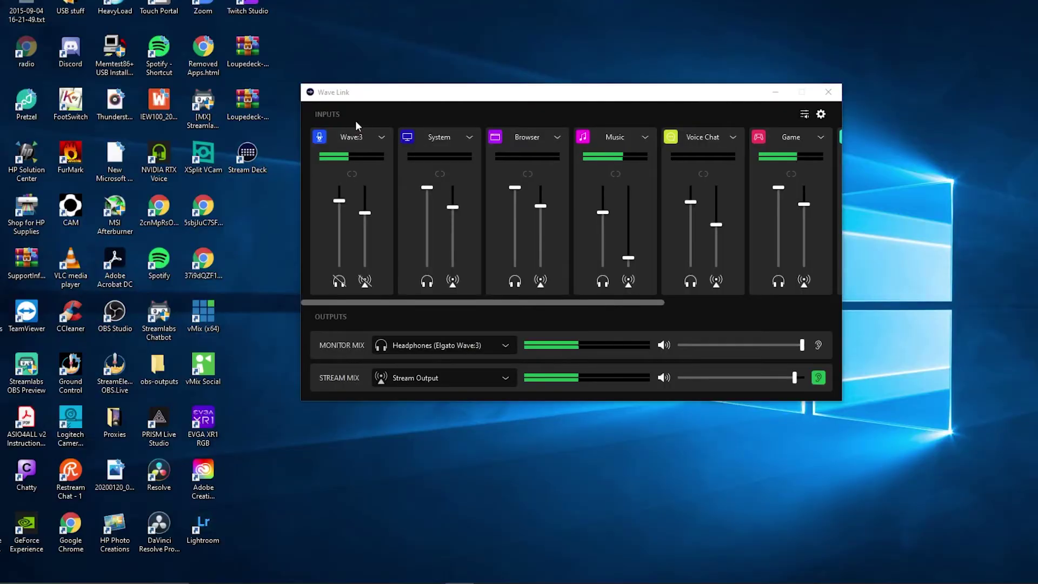
Step: Set the Wave:3 mic input gain to about 37% and enable its Enhanced Lowcut Filter
{"action": "left_click", "coordinate": [382, 137]}
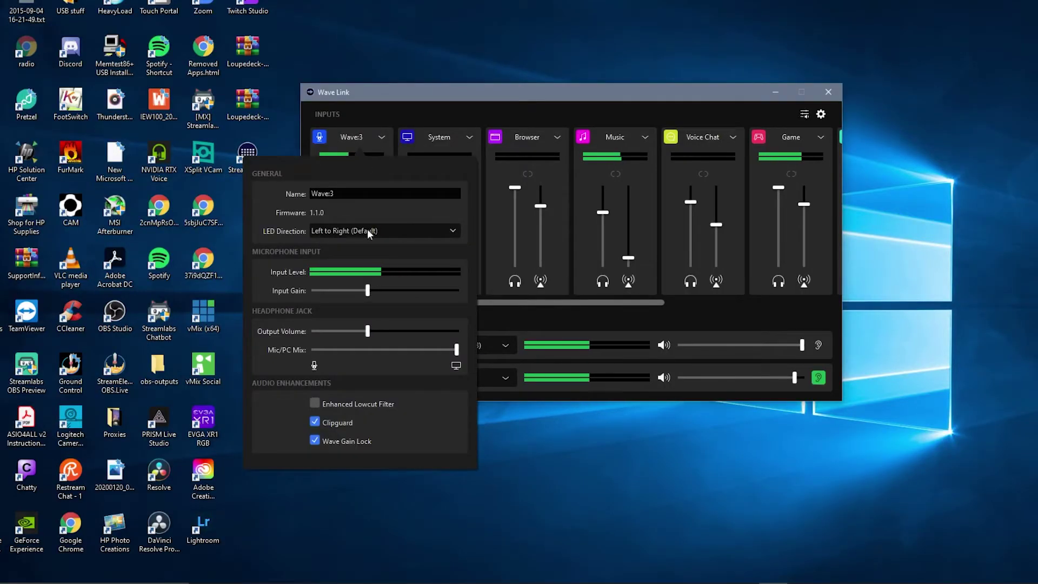
{"action": "mouse_move", "coordinate": [367, 291]}
{"action": "mouse_move", "coordinate": [368, 291]}
{"action": "left_mouse_down"}
{"action": "mouse_move", "coordinate": [344, 291]}
{"action": "mouse_move", "coordinate": [366, 290]}
{"action": "left_mouse_up"}
{"action": "mouse_move", "coordinate": [367, 331]}
{"action": "left_mouse_down"}
{"action": "mouse_move", "coordinate": [381, 333]}
{"action": "mouse_move", "coordinate": [366, 331]}
{"action": "left_mouse_up"}
{"action": "left_click", "coordinate": [316, 404]}
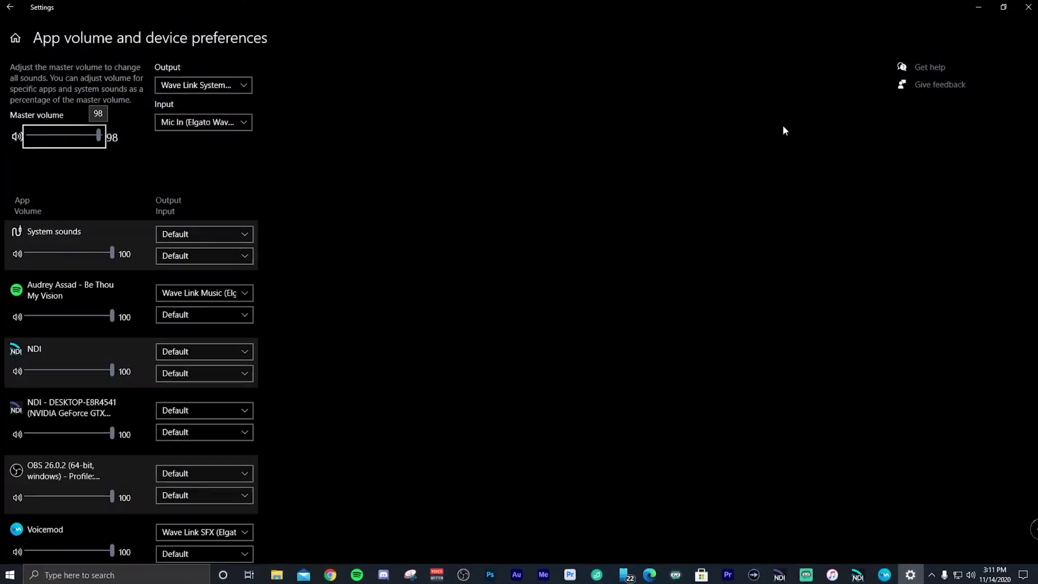
{"action": "left_click", "coordinate": [1028, 7]}
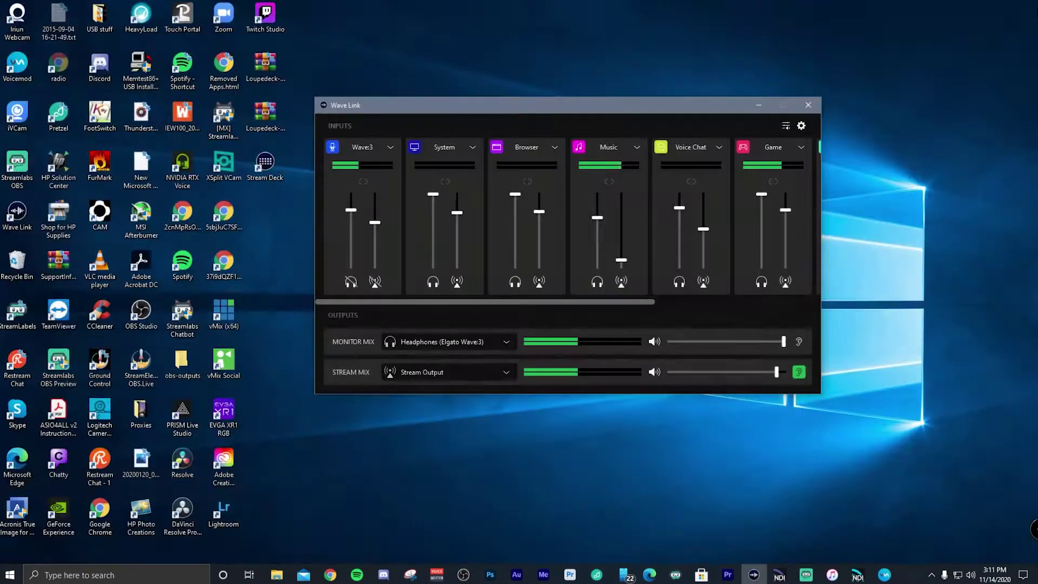
{"action": "left_click", "coordinate": [802, 128]}
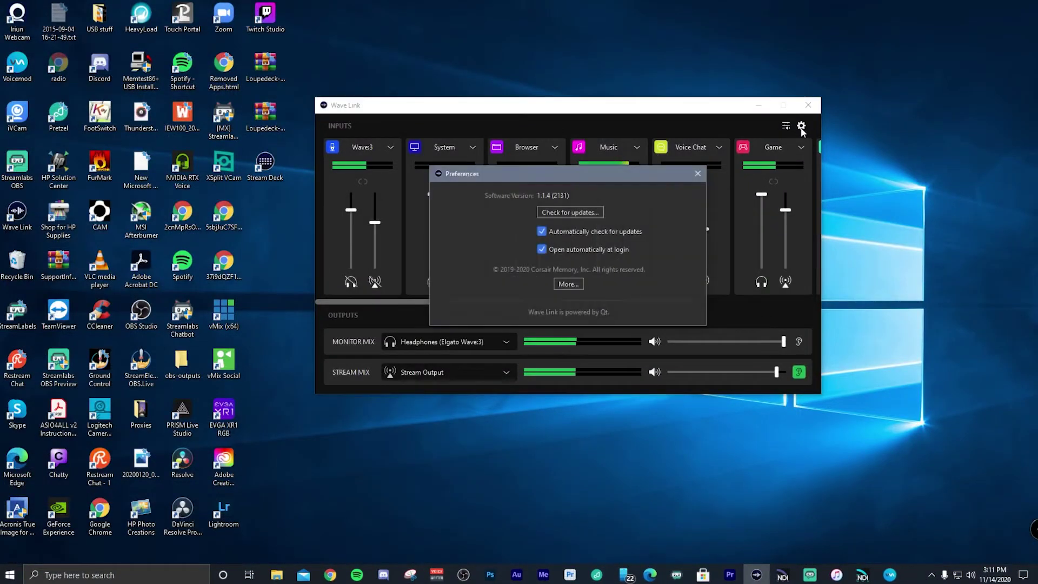
{"action": "left_click", "coordinate": [979, 137]}
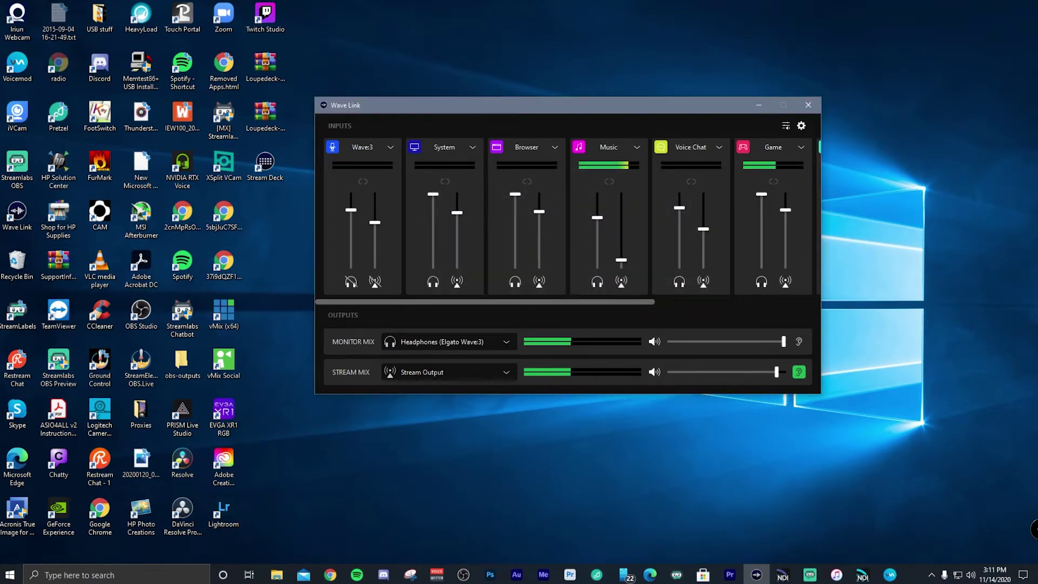
{"action": "key", "text": "alt+Tab"}
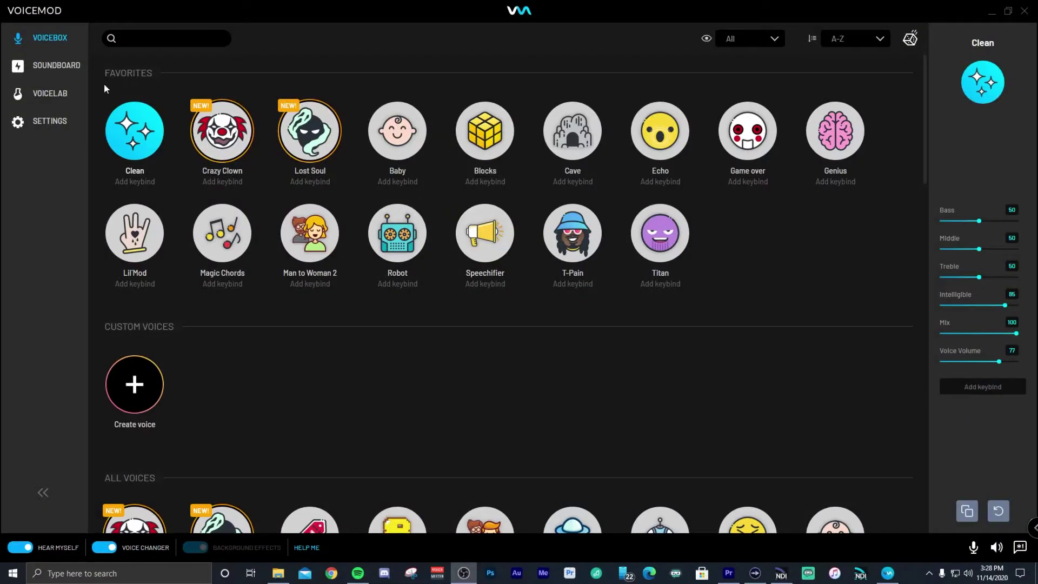
Step: Select the Crazy Clown voice effect and scroll the voicemod.net page
{"action": "left_click", "coordinate": [222, 133]}
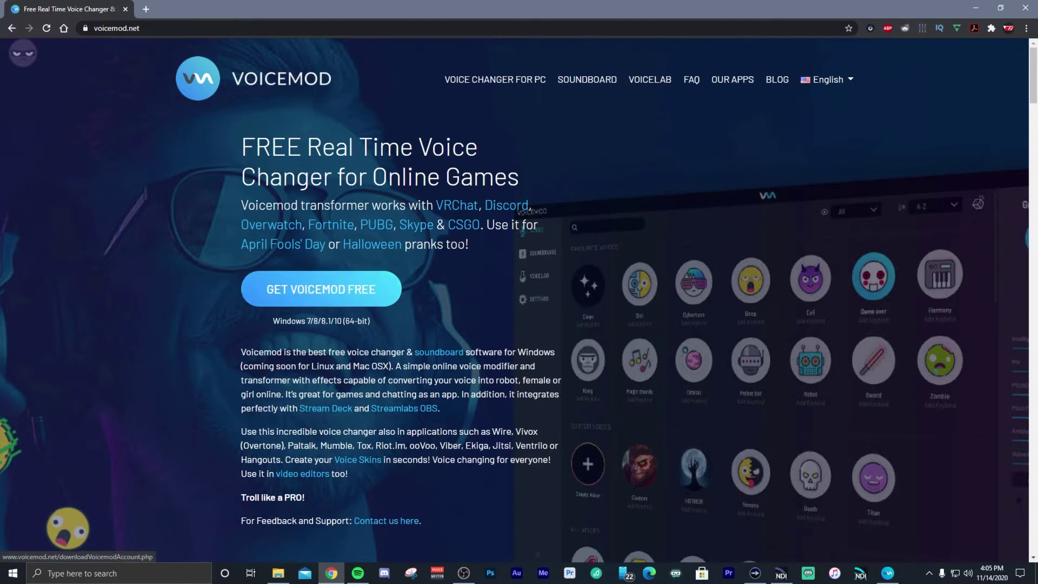
{"action": "scroll", "coordinate": [351, 281], "scroll_direction": "down", "scroll_amount": 5}
{"action": "scroll", "coordinate": [378, 270], "scroll_direction": "up", "scroll_amount": 5}
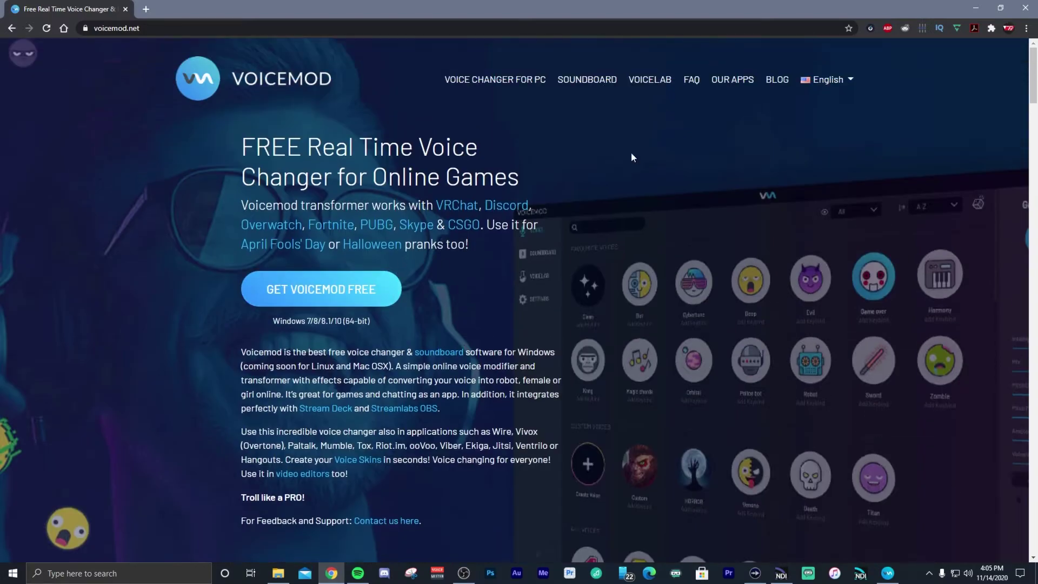
Step: Close the browser, bring Voicemod up, move it left, and open its audio settings
{"action": "left_click", "coordinate": [1025, 8]}
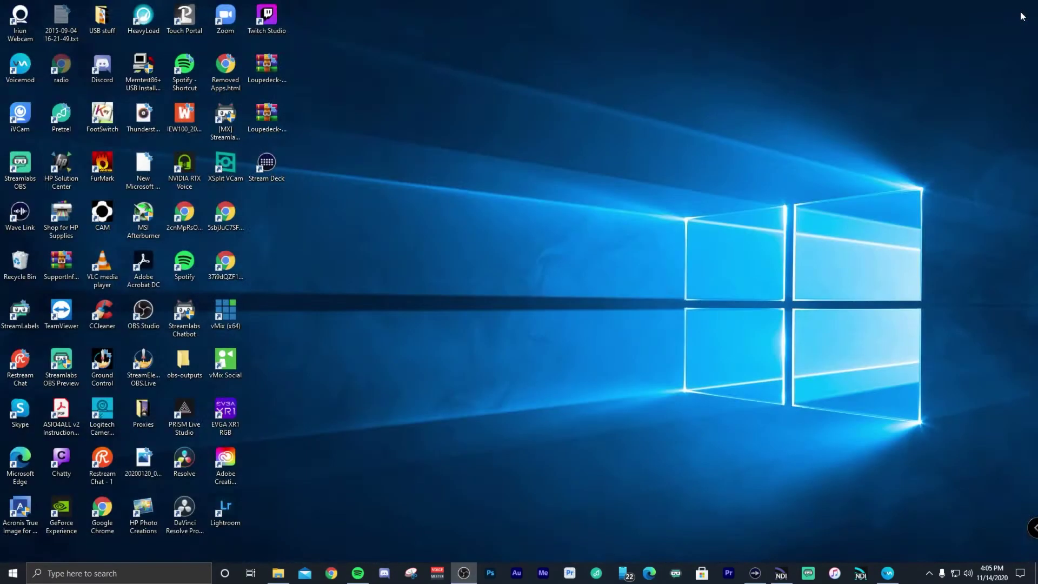
{"action": "left_click", "coordinate": [887, 573]}
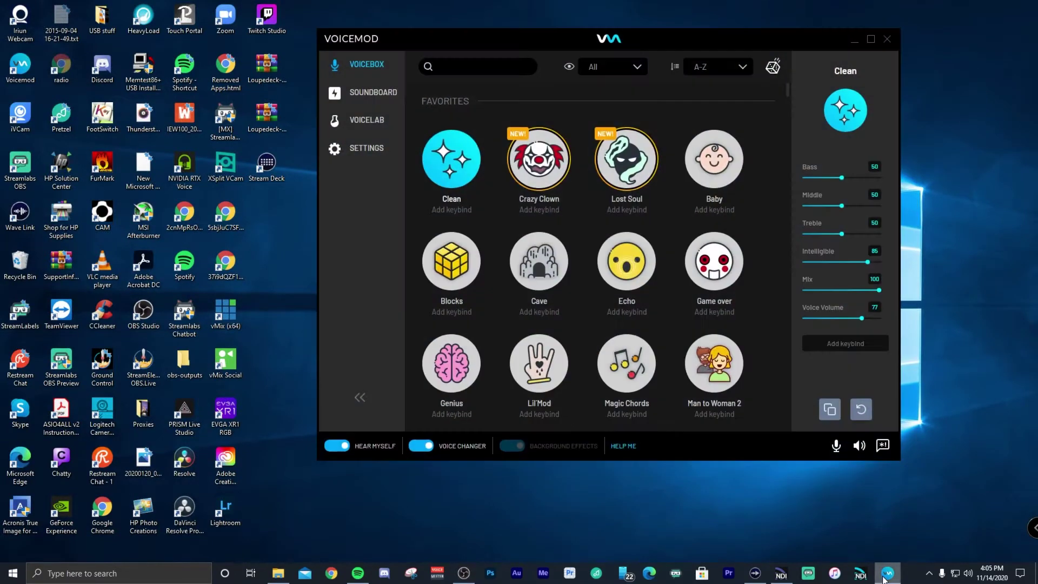
{"action": "left_click_drag", "start_coordinate": [498, 37], "coordinate": [426, 33]}
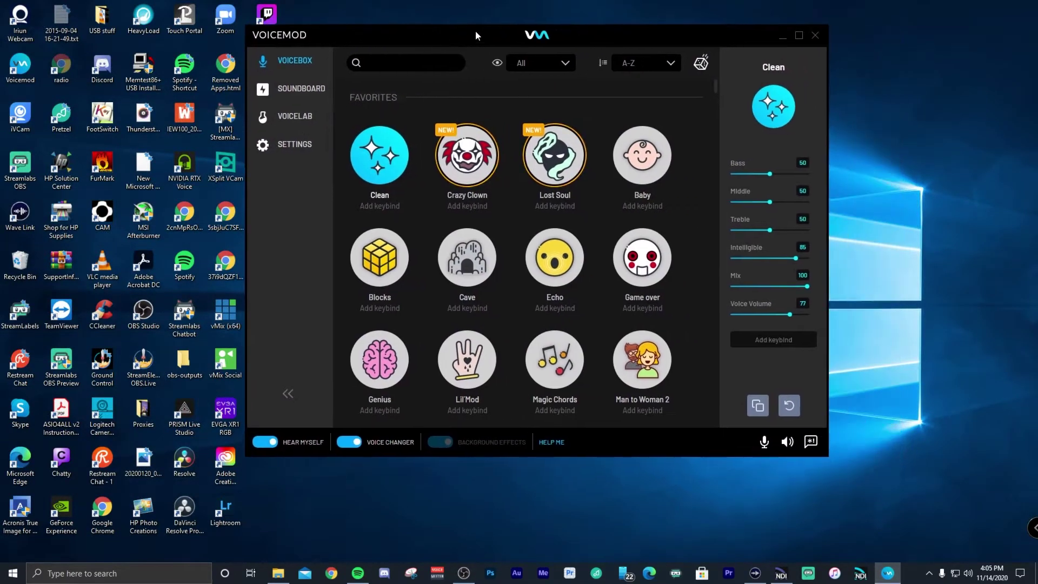
{"action": "left_click", "coordinate": [298, 145]}
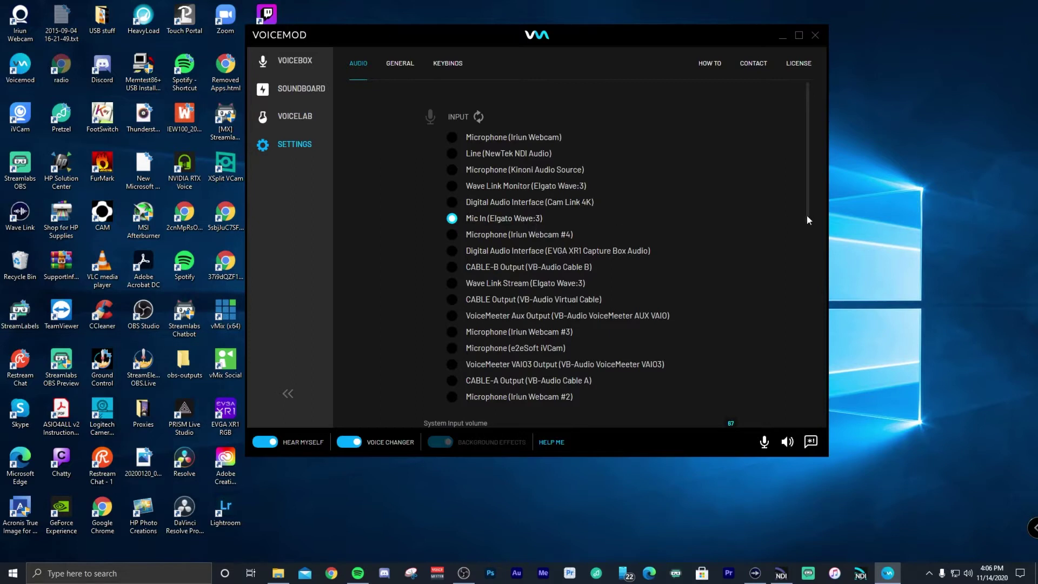
Step: Check the Audio input (Elgato Wave:3) and output (Wave Link SFX), then open the Soundboard
{"action": "left_click_drag", "start_coordinate": [806, 216], "coordinate": [784, 384]}
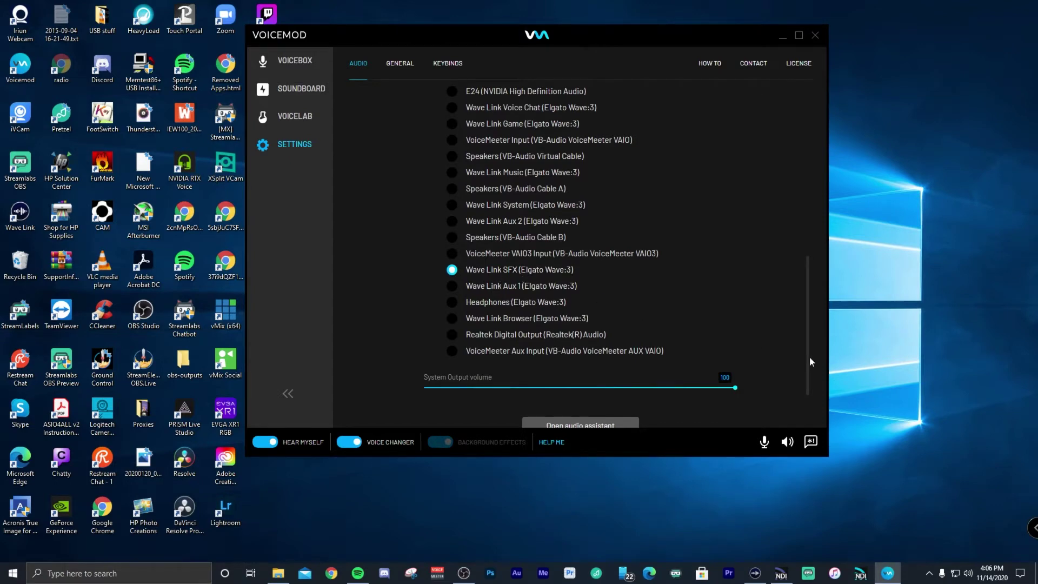
{"action": "left_click_drag", "start_coordinate": [809, 356], "coordinate": [804, 179]}
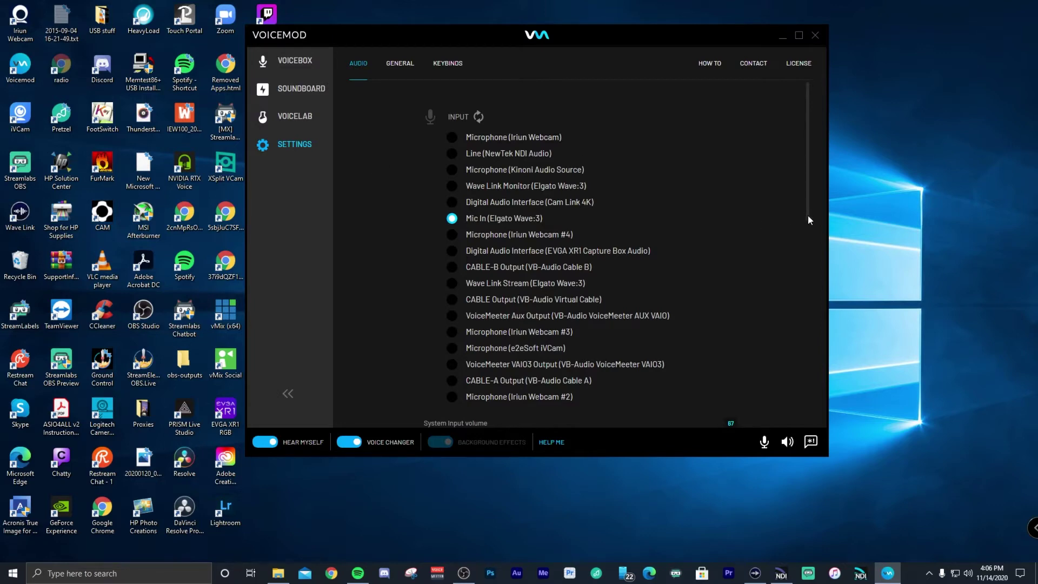
{"action": "left_click_drag", "start_coordinate": [807, 215], "coordinate": [829, 148]}
{"action": "left_click", "coordinate": [291, 90]}
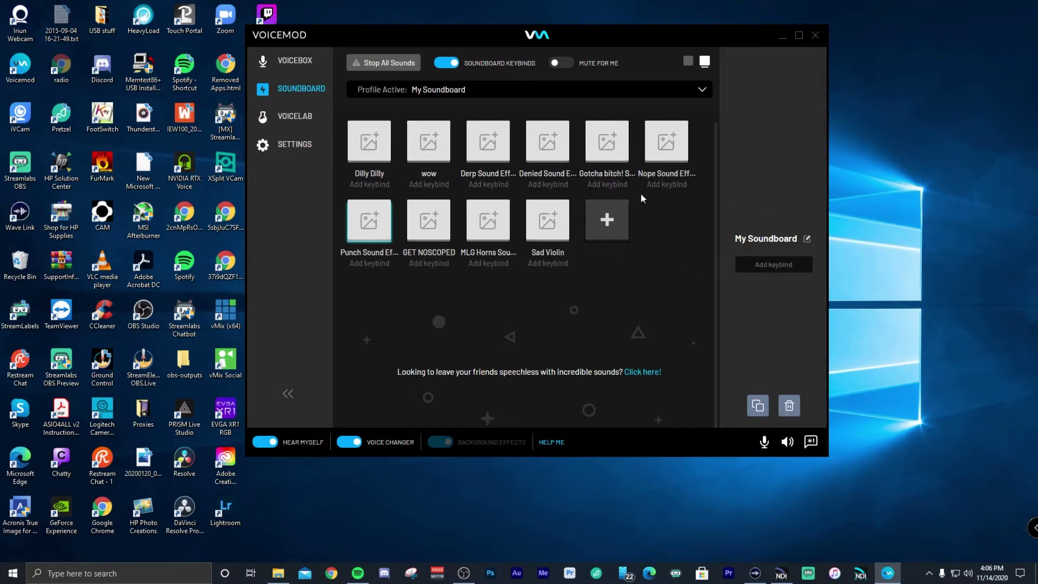
Step: Go back to the Voicebox list of voices in Voicemod
{"action": "left_click", "coordinate": [280, 65]}
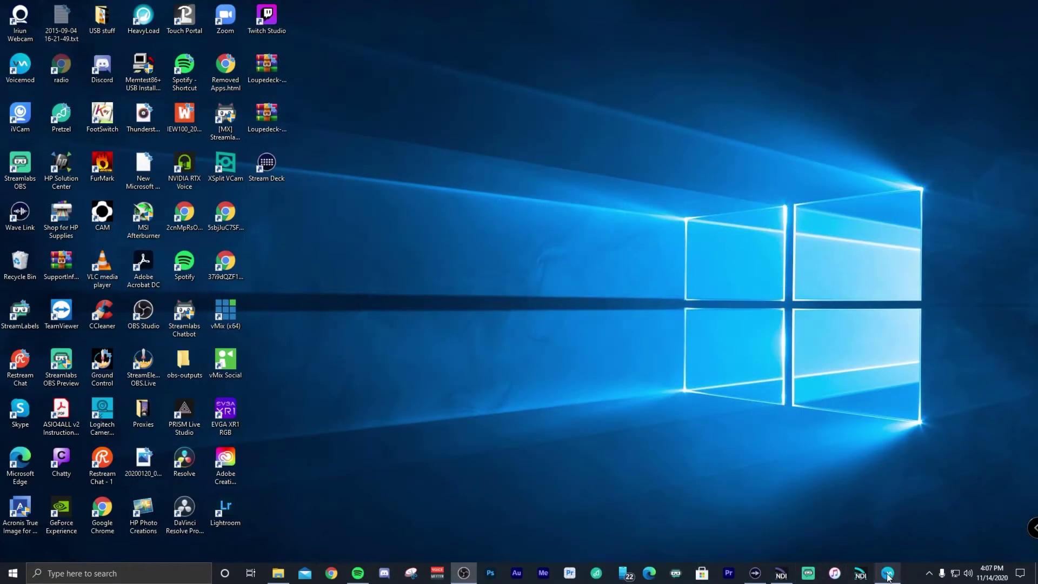
Step: Add SFX as Wave Link channel 7, leaving it muted in the monitor mix
{"action": "left_click", "coordinate": [754, 573]}
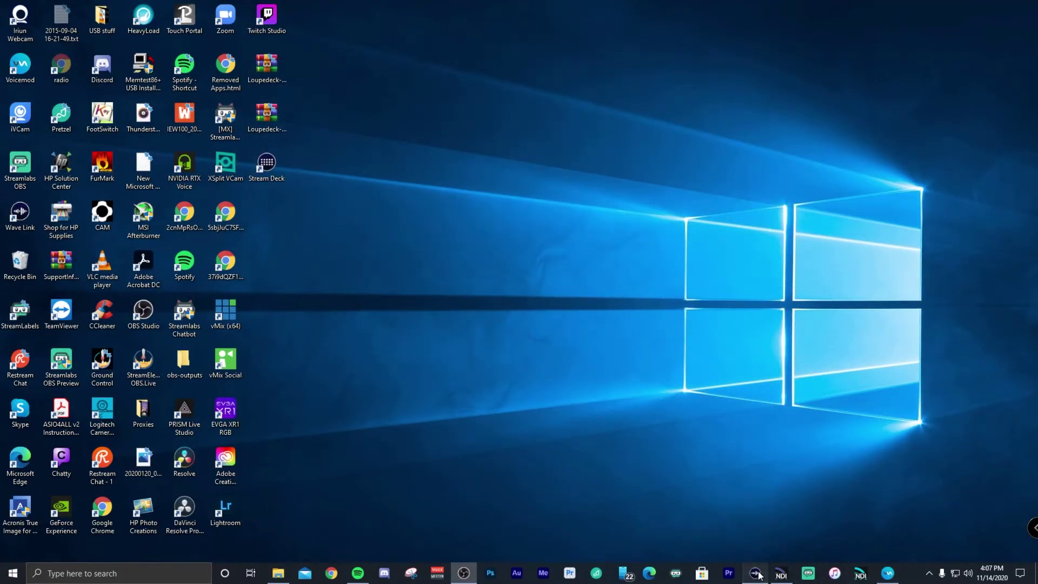
{"action": "left_click_drag", "start_coordinate": [686, 124], "coordinate": [645, 92]}
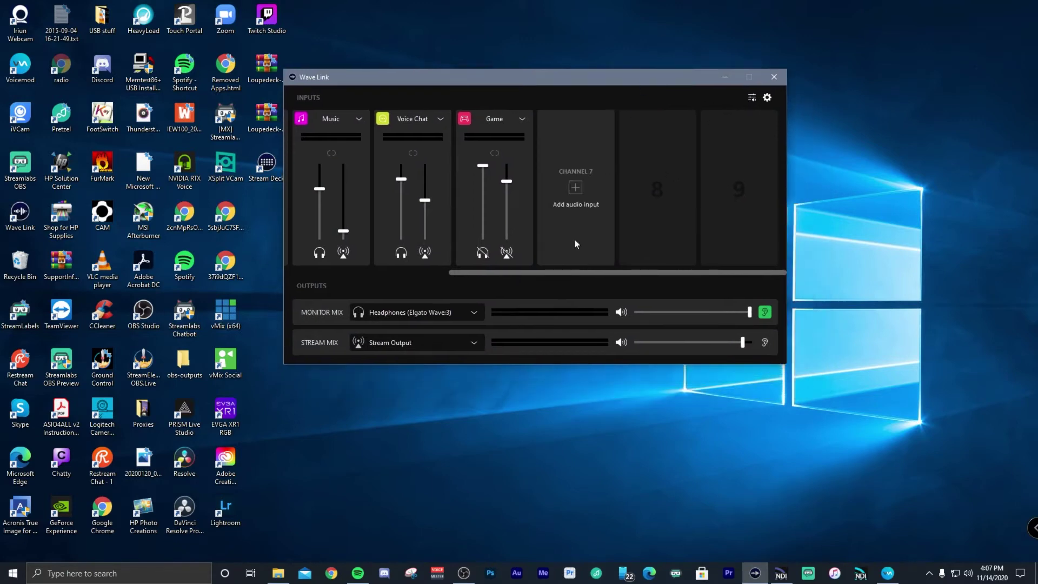
{"action": "mouse_move", "coordinate": [572, 167]}
{"action": "mouse_move", "coordinate": [558, 189]}
{"action": "left_click", "coordinate": [578, 188]}
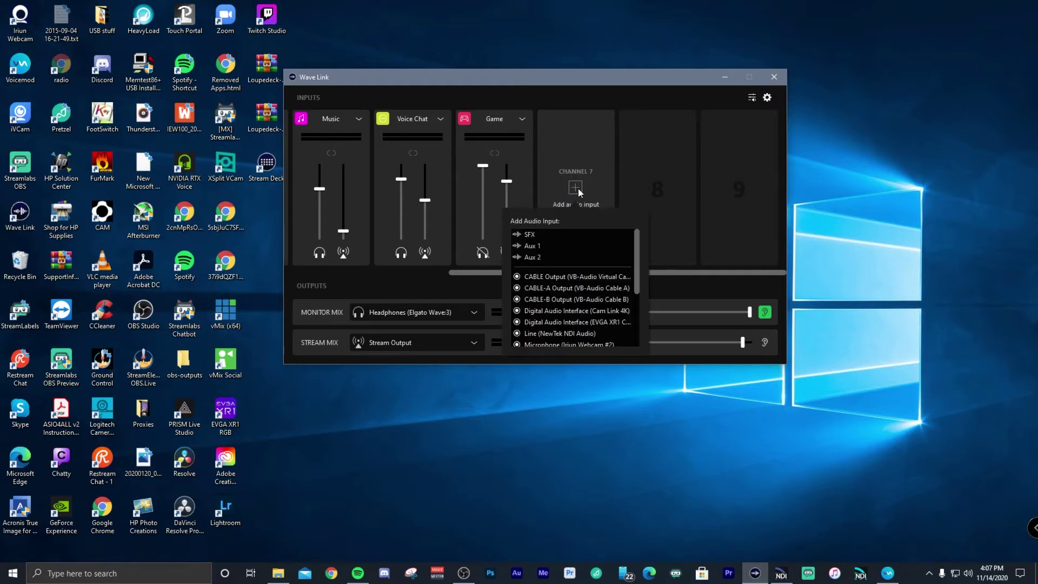
{"action": "left_click", "coordinate": [529, 234]}
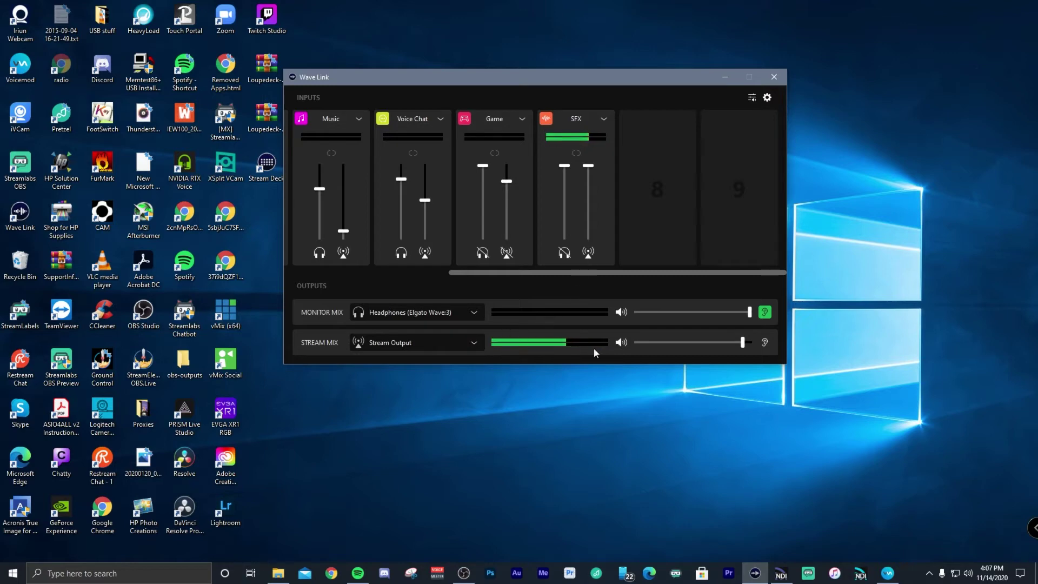
{"action": "left_click", "coordinate": [567, 254]}
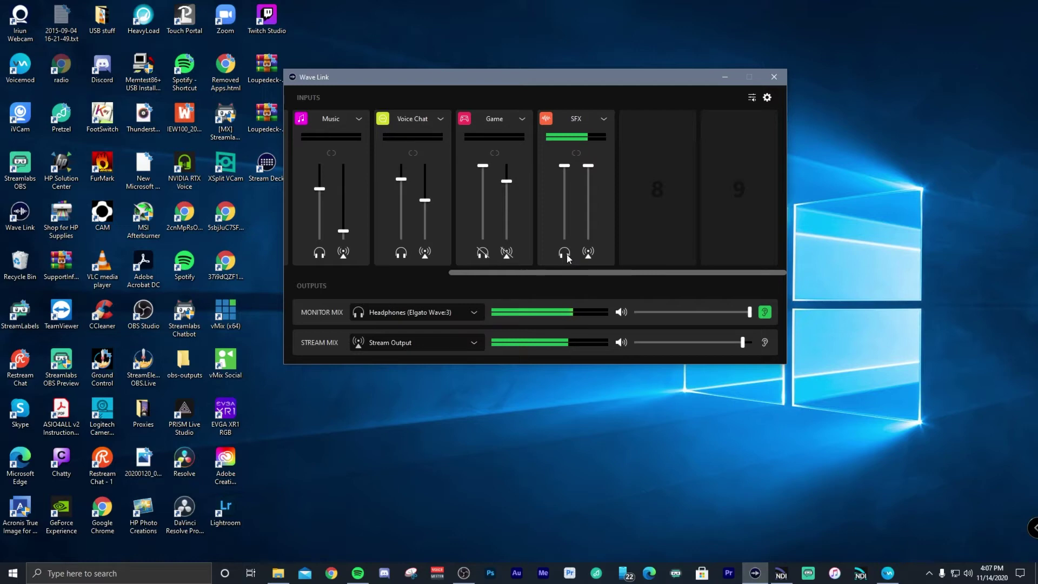
{"action": "left_click", "coordinate": [567, 254]}
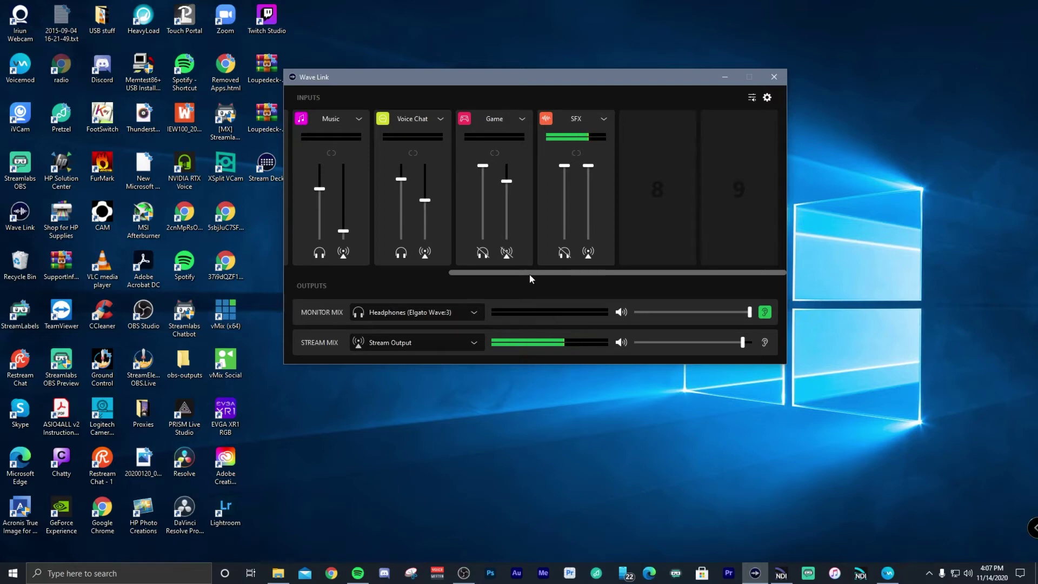
{"action": "left_click_drag", "start_coordinate": [532, 273], "coordinate": [345, 280]}
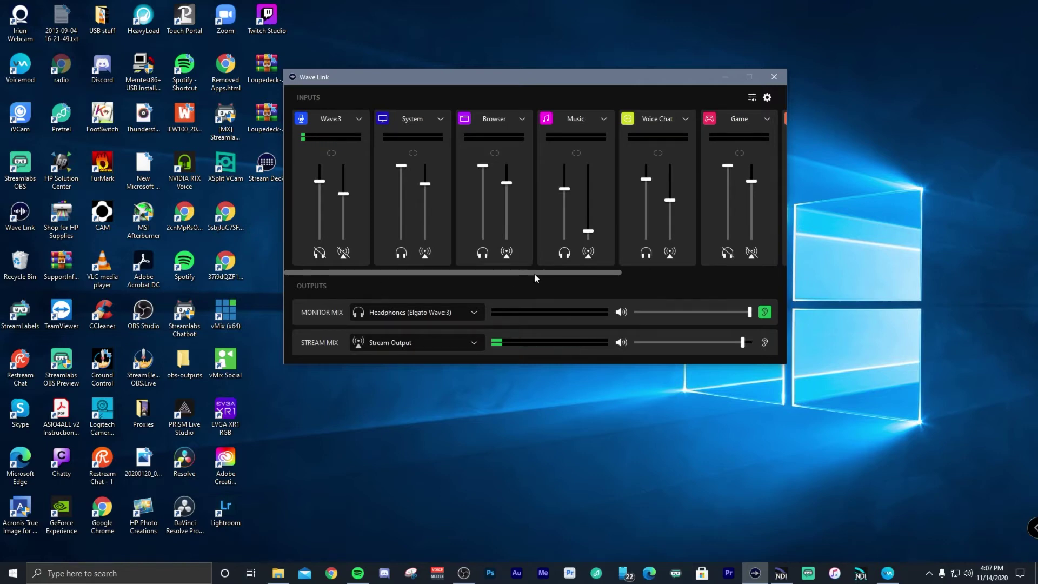
{"action": "left_click_drag", "start_coordinate": [533, 274], "coordinate": [712, 277]}
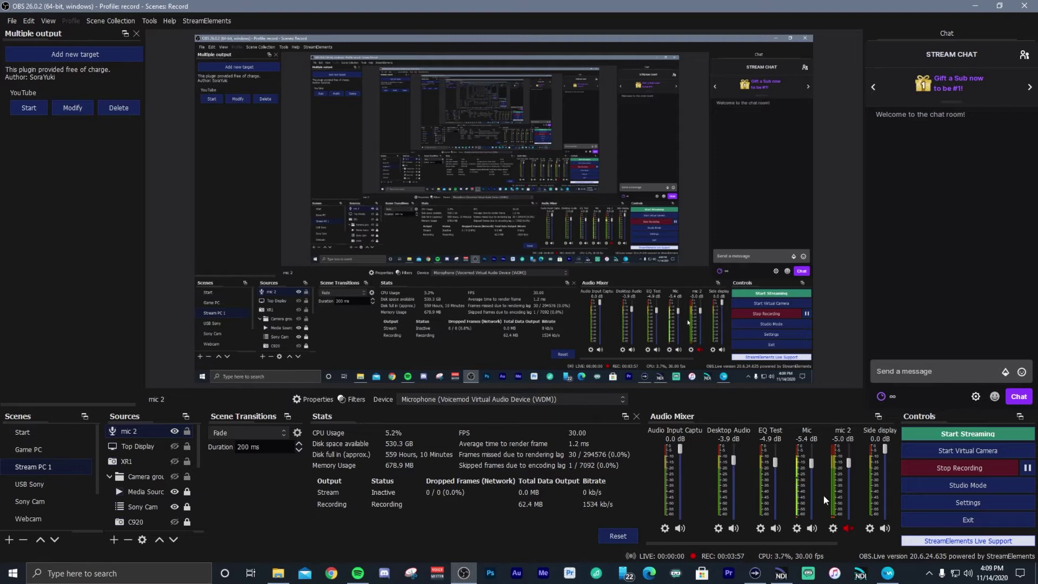
Step: Confirm mic 2 uses the Voicemod virtual audio device, unmute it, and set it to -5.8 dB
{"action": "left_click", "coordinate": [833, 527]}
{"action": "left_click", "coordinate": [861, 508]}
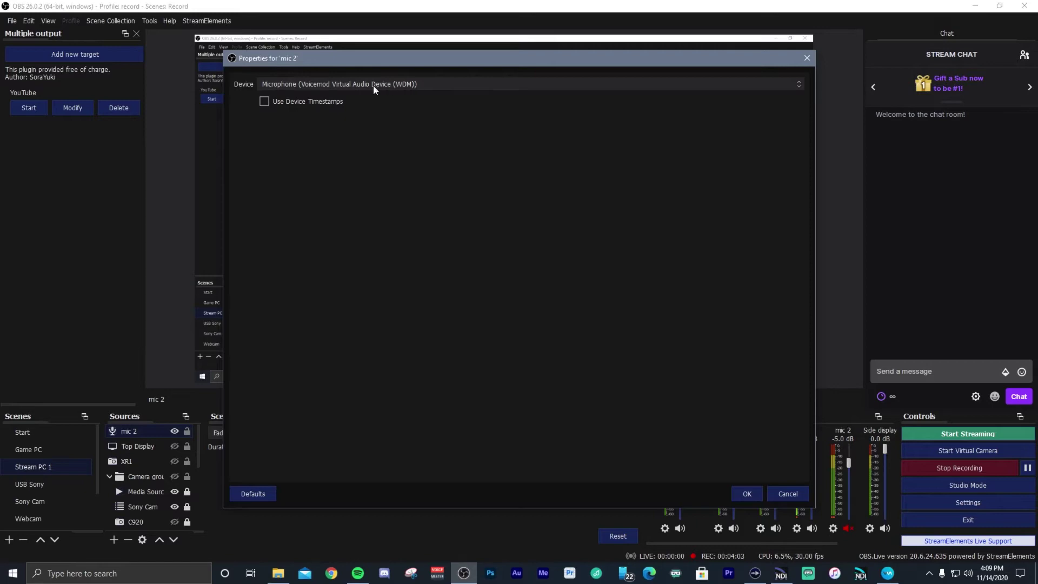
{"action": "left_click", "coordinate": [746, 493]}
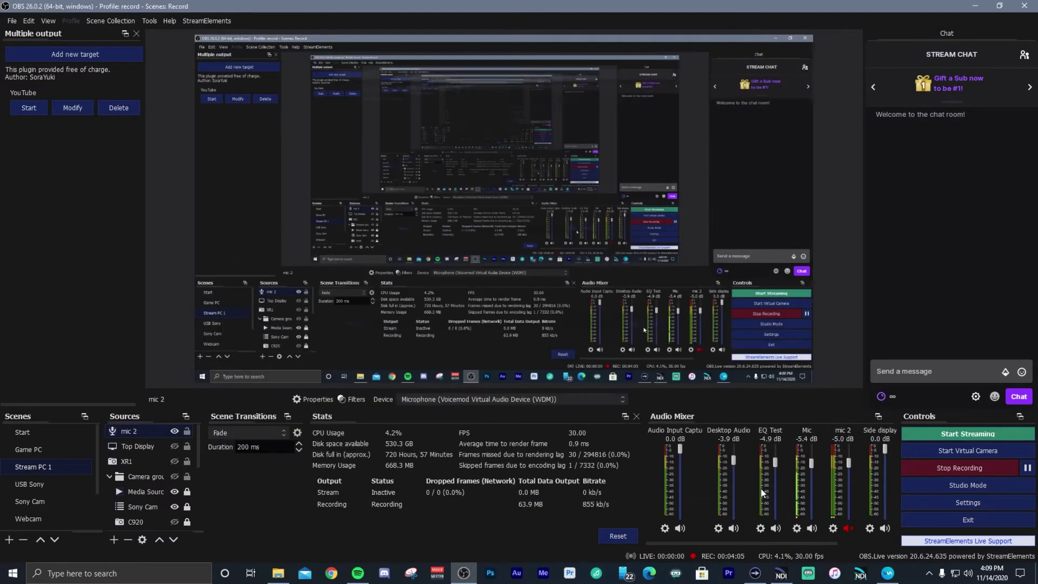
{"action": "left_click", "coordinate": [848, 528]}
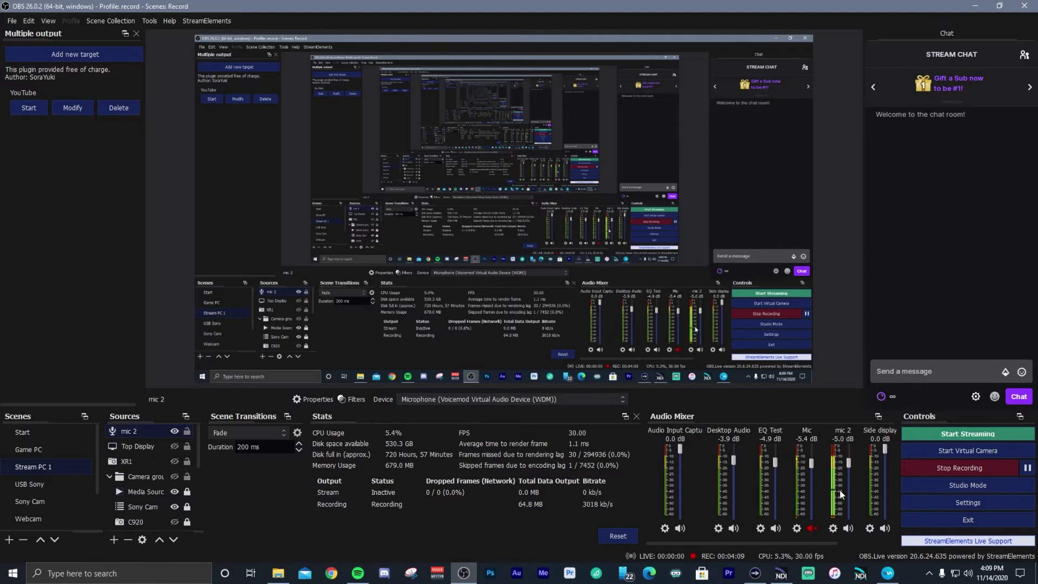
{"action": "left_click_drag", "start_coordinate": [846, 464], "coordinate": [848, 468]}
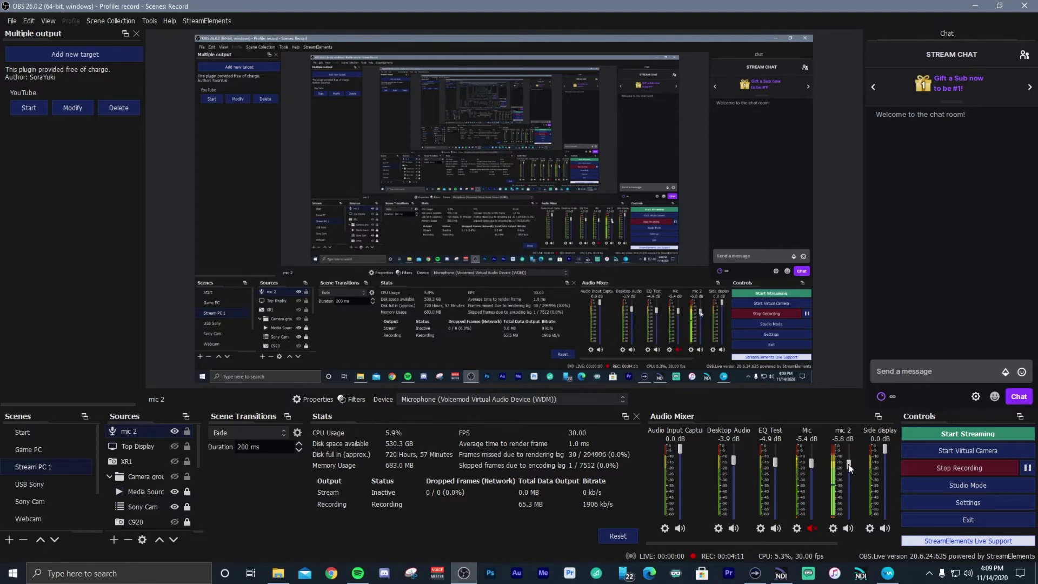